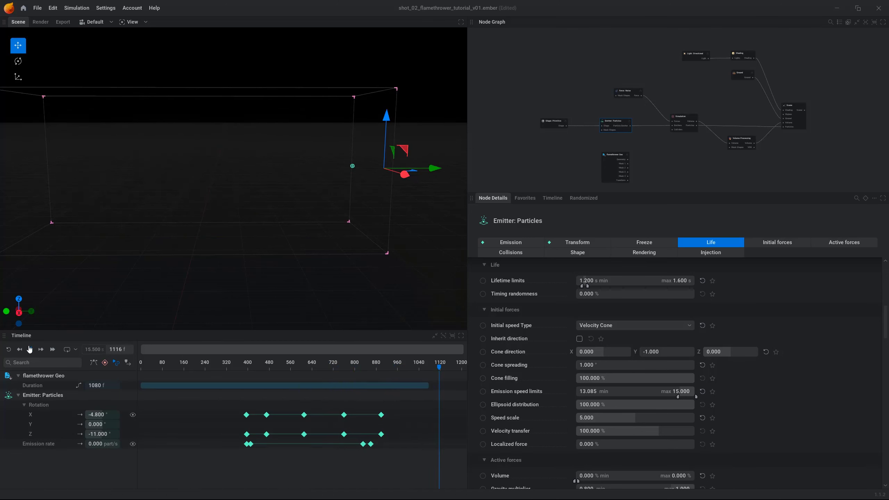
- Set Smoke dissipation in the Simulation node's Dissipation tab to 90
left_click_drag(381, 223, 299, 216)
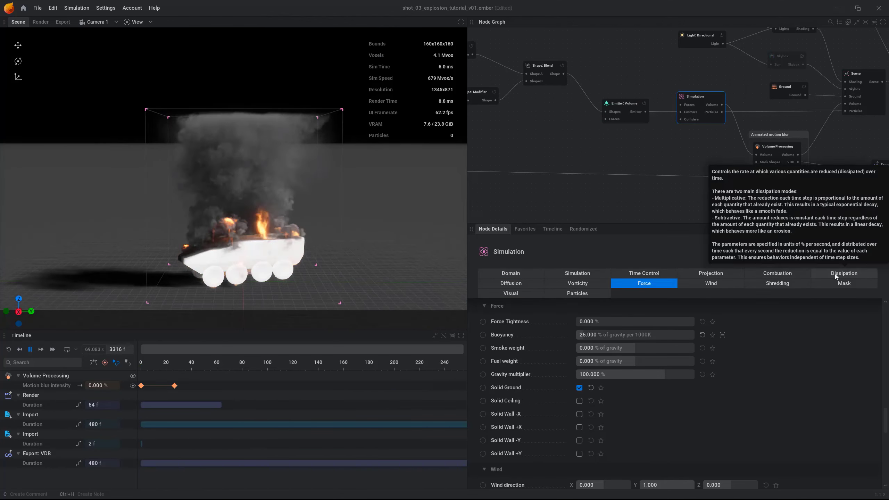
left_click(836, 274)
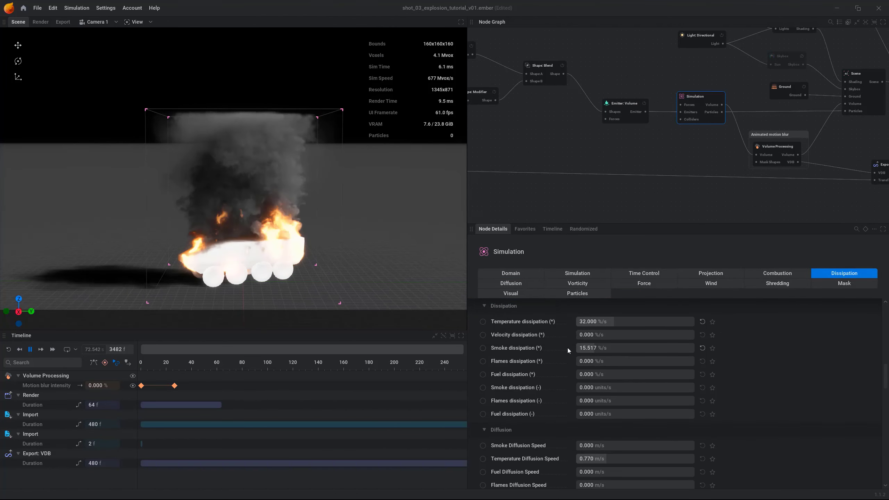
left_click(604, 347)
type("90")
key("Return")
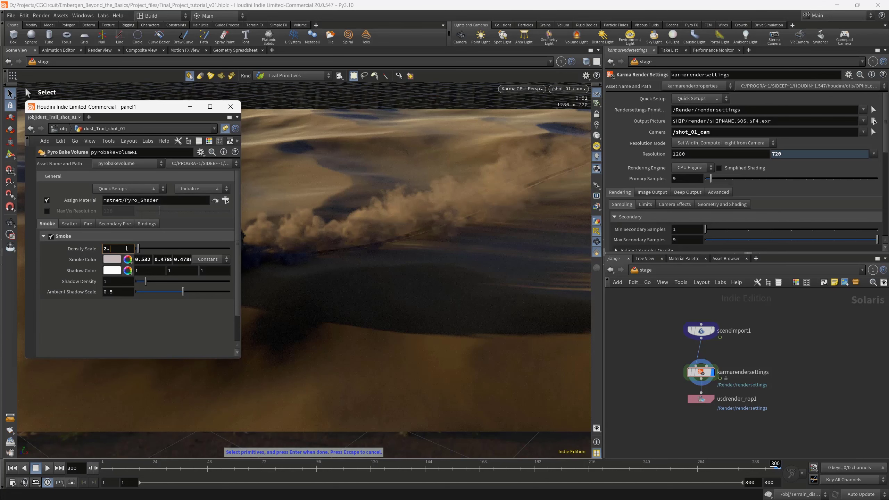
type("5")
- Commit the smoke density scale and adjust the glow's gain and gamma
key("Return")
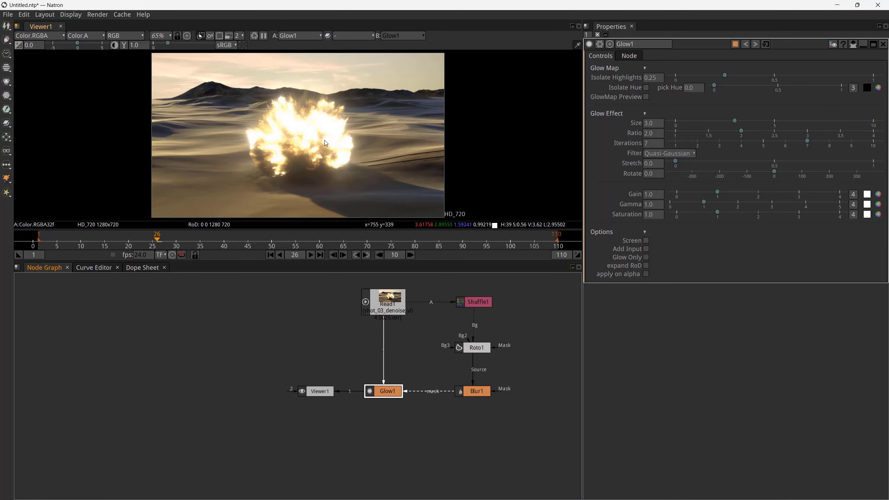
left_click_drag(718, 195, 699, 195)
left_click_drag(704, 205, 692, 204)
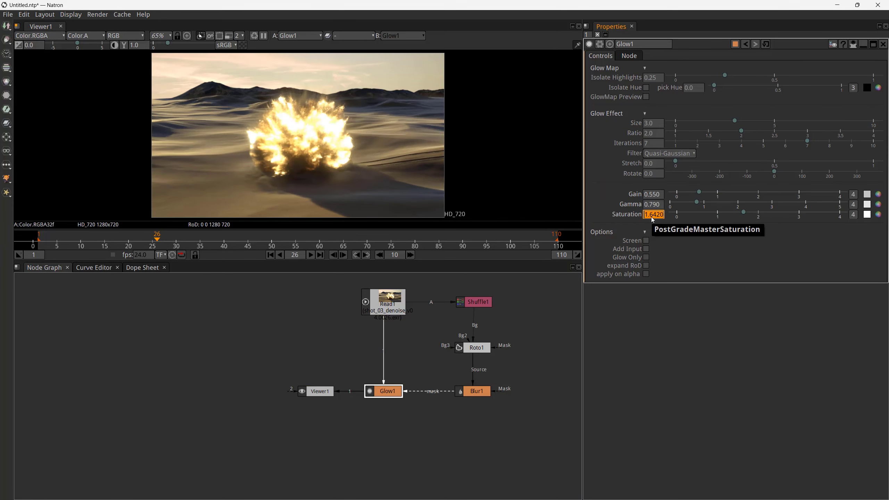
left_click_drag(698, 194, 727, 195)
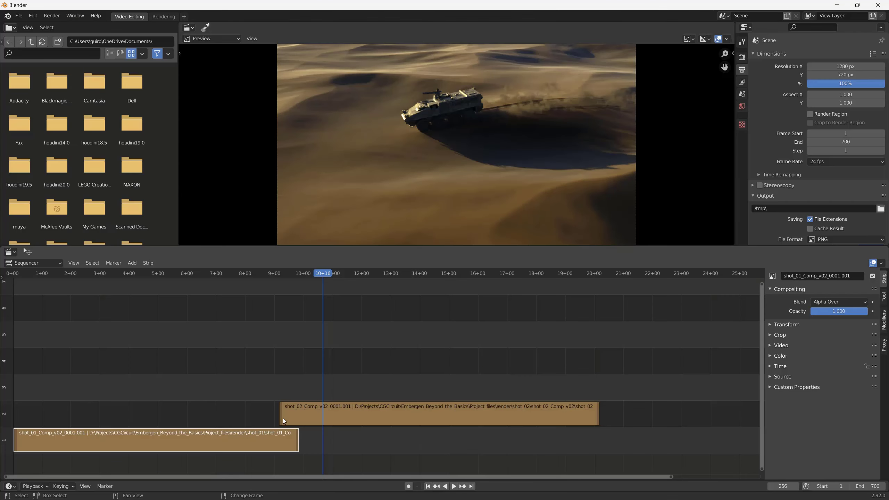
- Add a Cross transition between the shots and move the playhead back
left_click(285, 418, "shift")
left_click(133, 263)
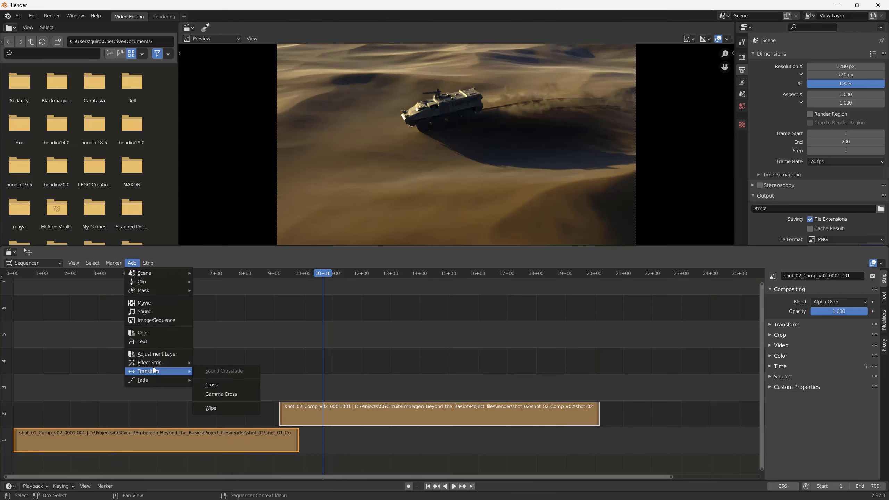
left_click(251, 384)
left_click_drag(257, 276, 319, 286)
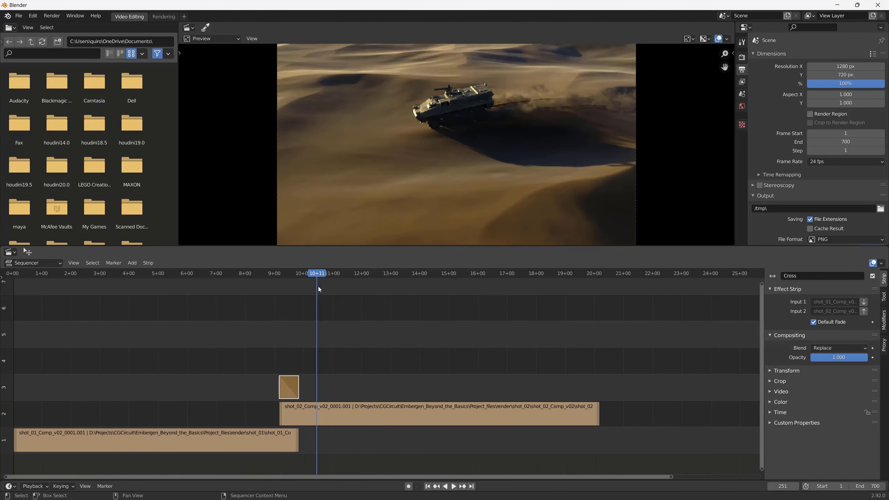
- Add all shot_03_Comp_v04 EXR frames as an image strip, position it, and play back
left_click(132, 263)
left_click(154, 326)
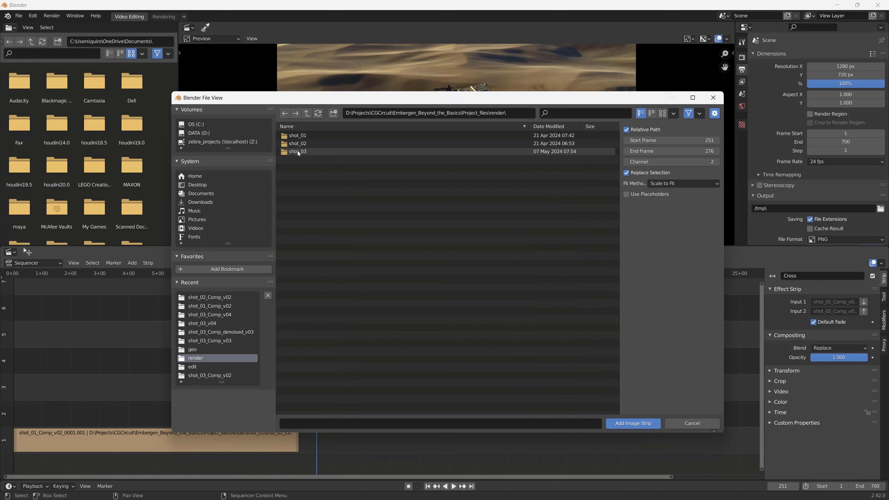
left_click(297, 151)
left_click(316, 168)
key("a")
left_click(634, 423)
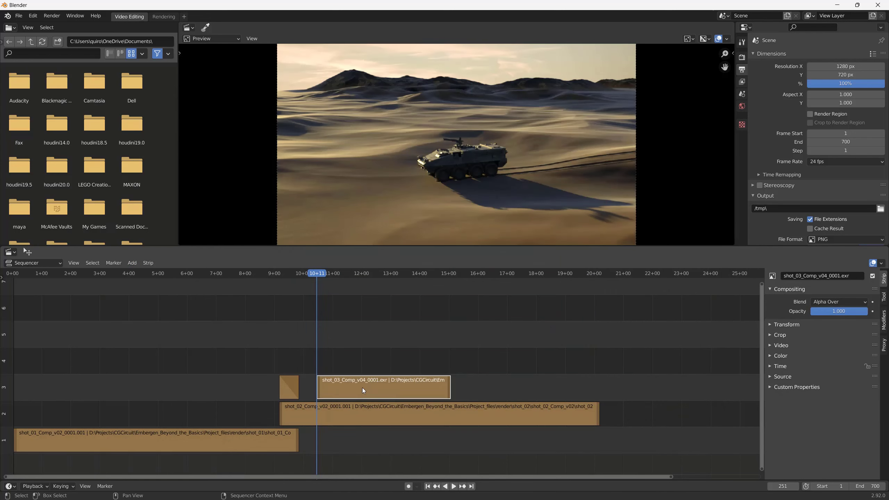
left_click(728, 314)
key("space")
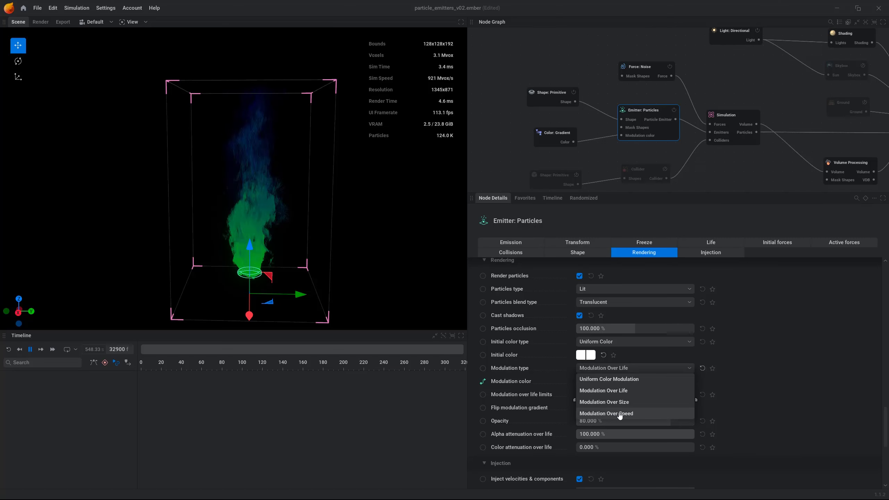
- Switch the emitter's Modulation type to Modulation Over Speed
left_click(620, 414)
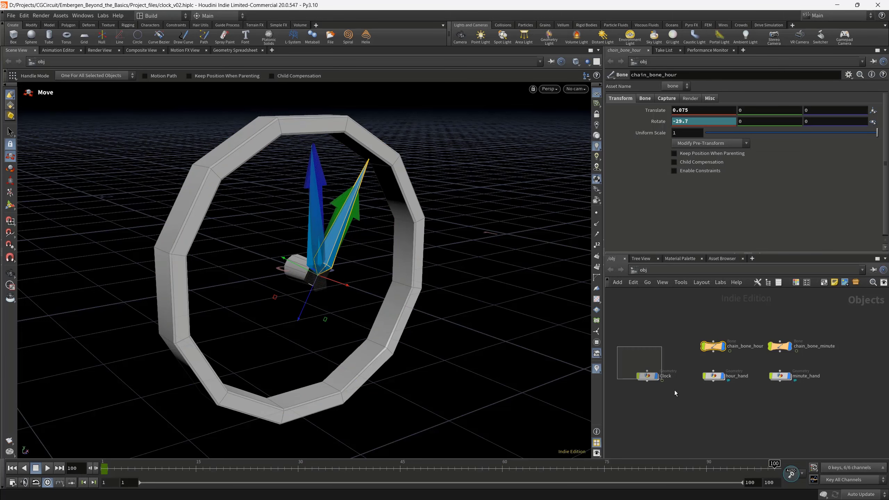
- Select the Clock object and bring up the FBX export options
left_click_drag(675, 391, 675, 391)
left_click(13, 16)
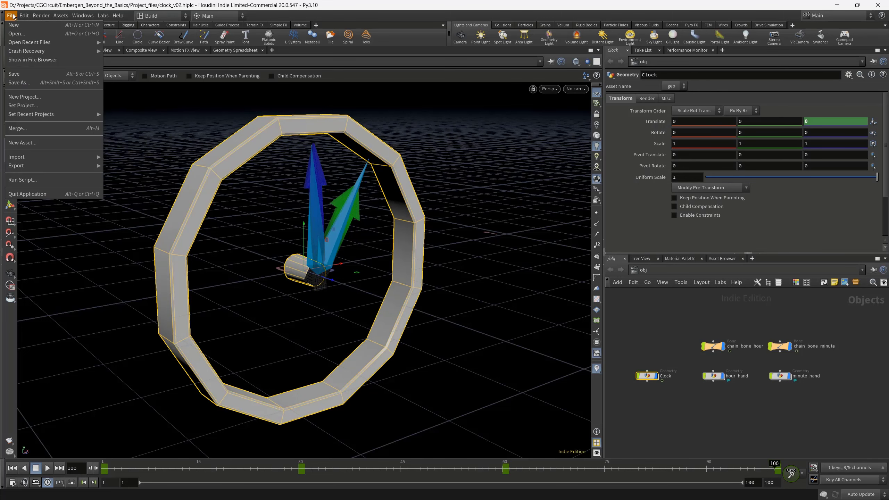
left_click(113, 176)
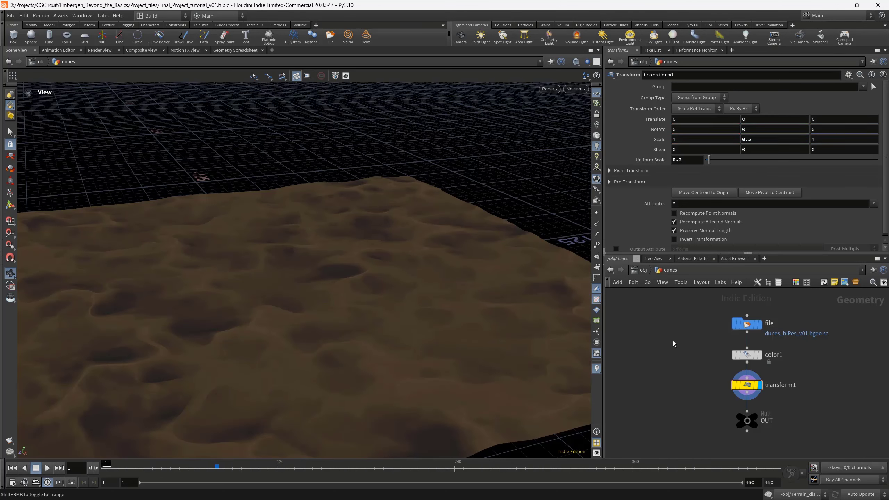
- Enter tank_shot_01 from /obj, frame OUT_wheels_emitter, then inspect OUT_Vehicle
key("u")
double_click(693, 351)
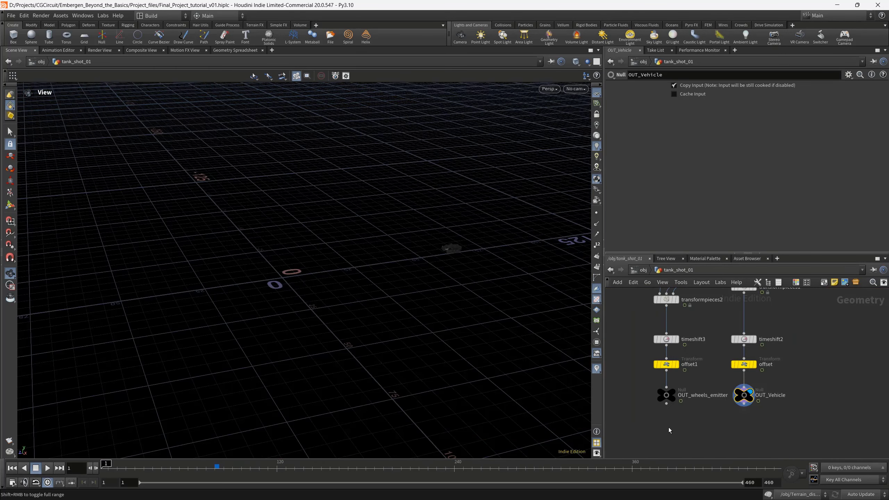
left_click(666, 396)
key("f")
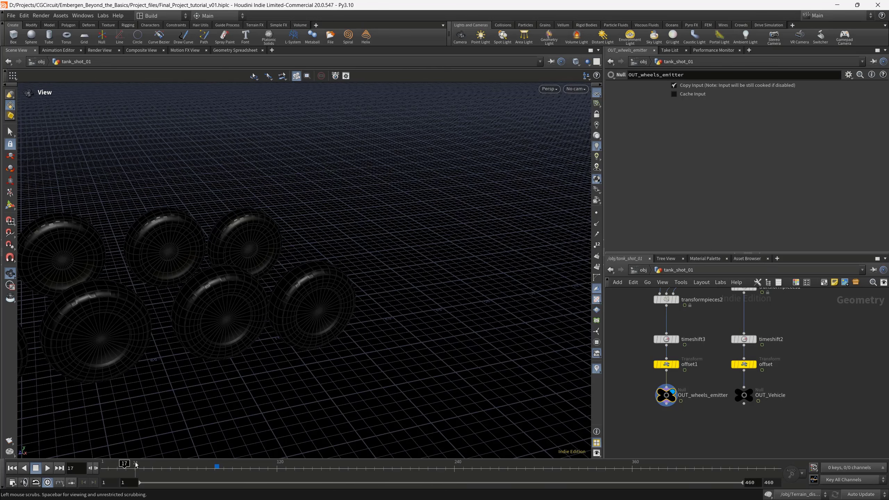
left_click(748, 325)
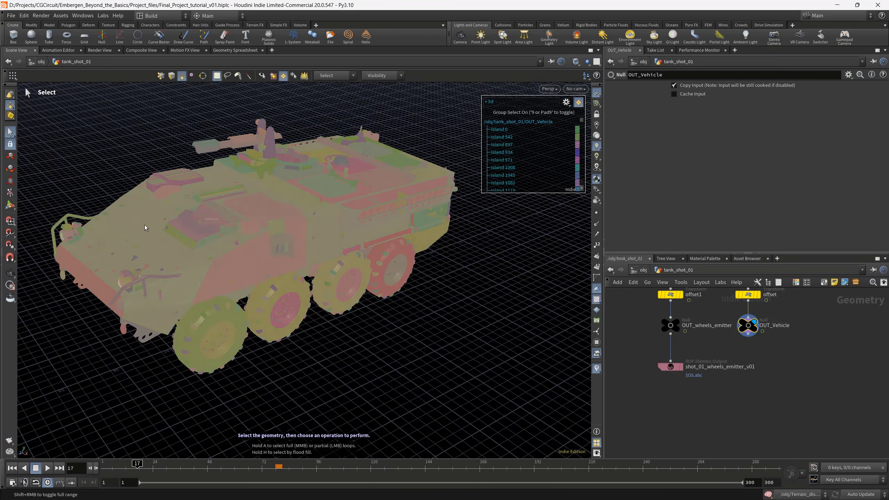
left_click_drag(362, 250, 417, 240)
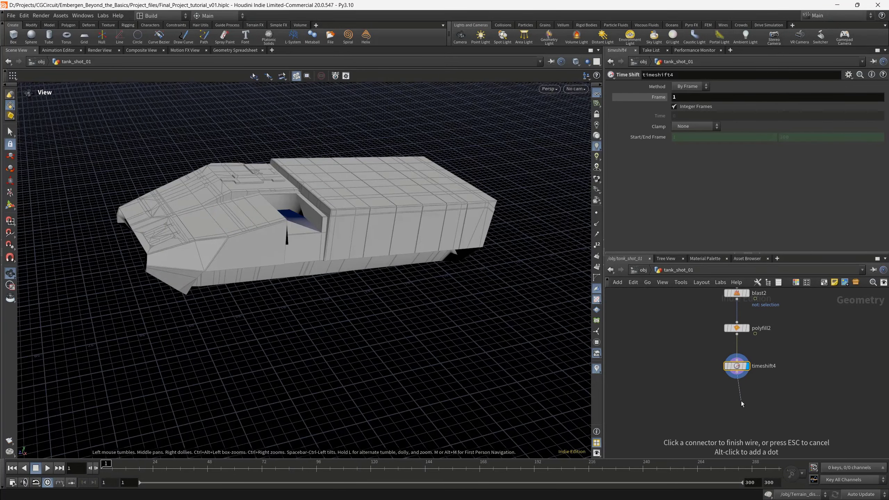
- Add a Convex Decomposition node below timeshift4 and inspect the hull
left_click(743, 404)
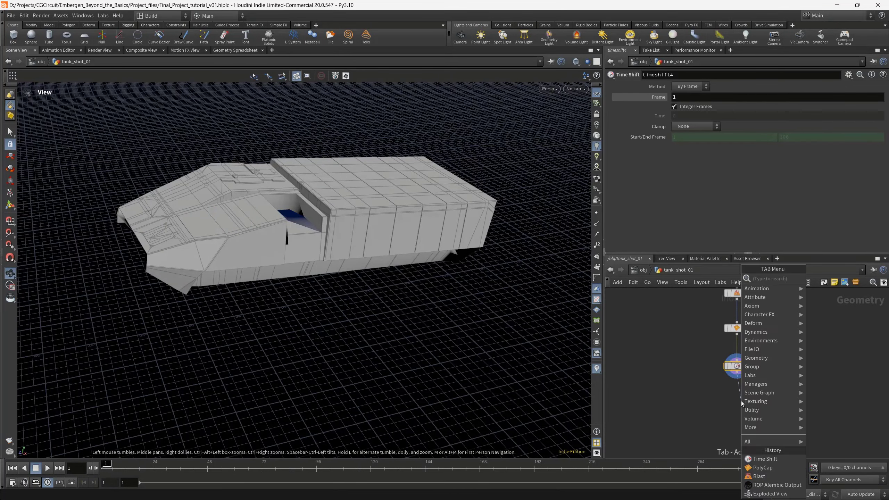
left_click(827, 283)
left_click_drag(312, 292, 333, 289)
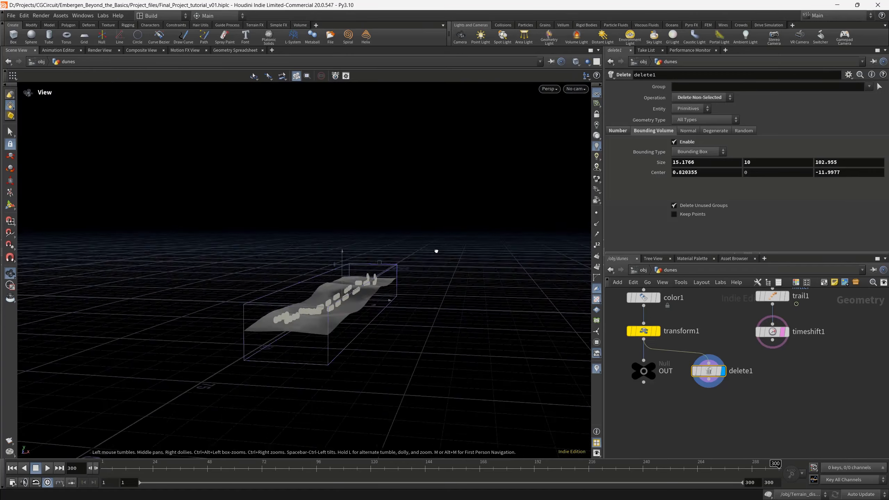
left_click_drag(437, 250, 447, 312, "alt")
scroll(447, 312, "up", 5)
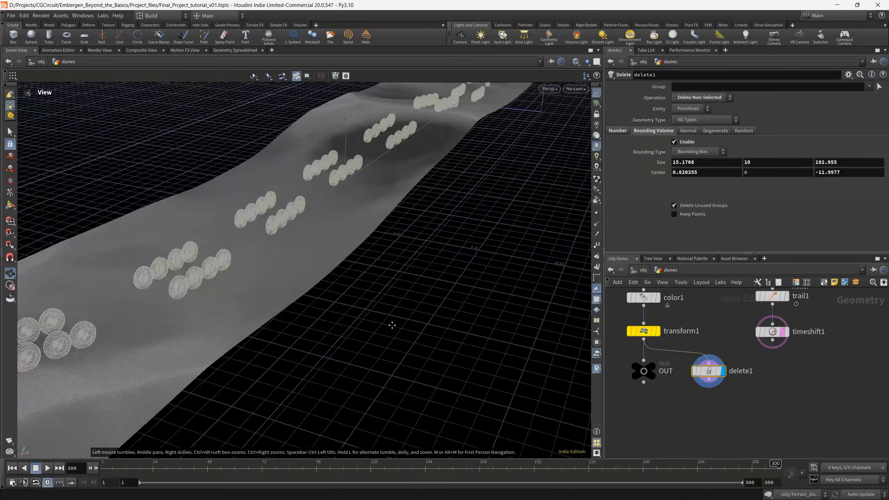
- Add a PolyReduce node under delete1 and an Extrude Volume node
key("Tab")
type("pol")
left_click(788, 161)
key("Tab")
type("extrude")
key("Return")
left_click_drag(313, 279, 335, 255, "alt")
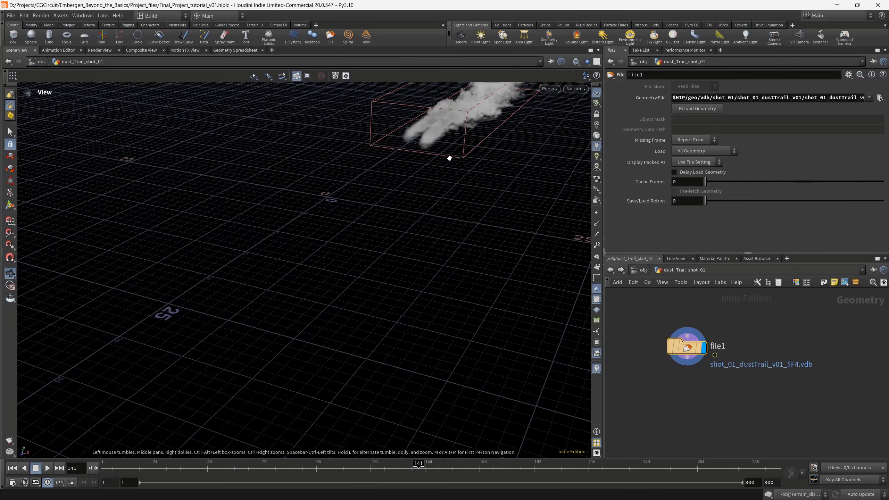
- Look through shot_01_cam, play the shot, and render a flipbook
left_click(576, 89)
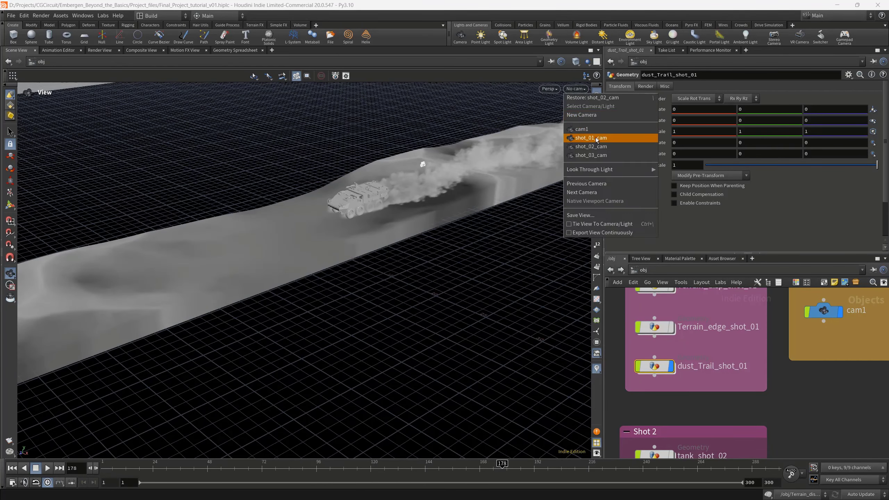
left_click(596, 137)
left_click(48, 468)
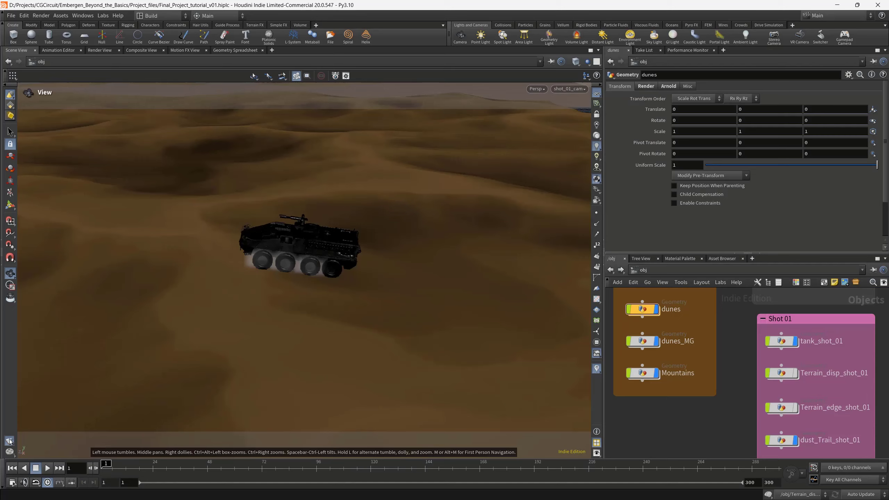
left_click(10, 441, "shift")
left_click(135, 489)
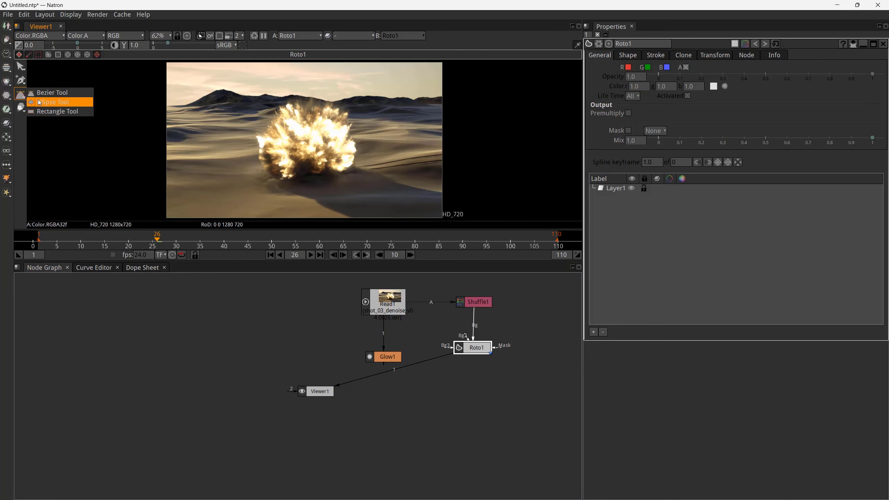
- Draw a Roto1 ellipse around the explosion, view its alpha, and insert a Blur below
left_click(38, 102)
left_click_drag(245, 91, 369, 193)
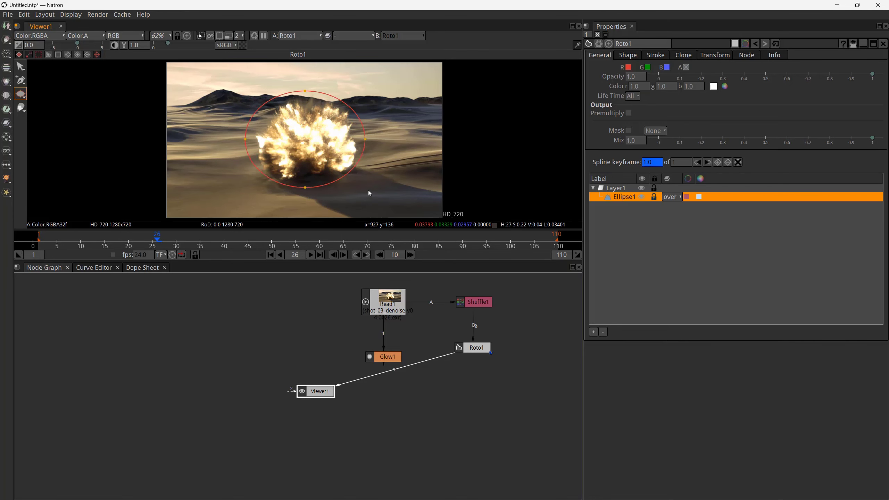
key("a")
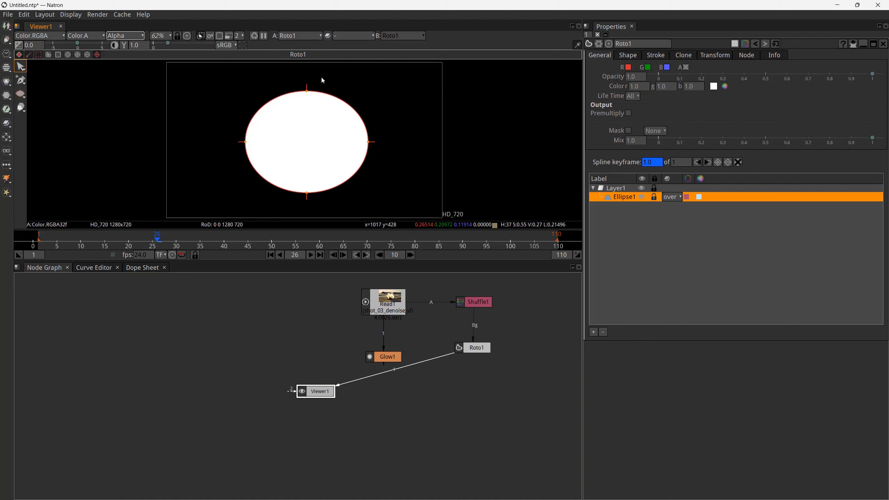
key("b")
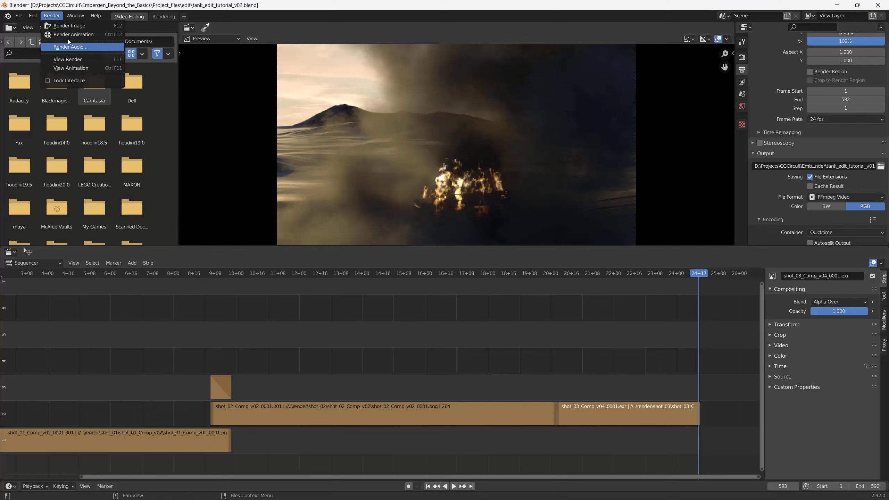
- Start rendering the edit with Render > Render Animation
left_click(70, 36)
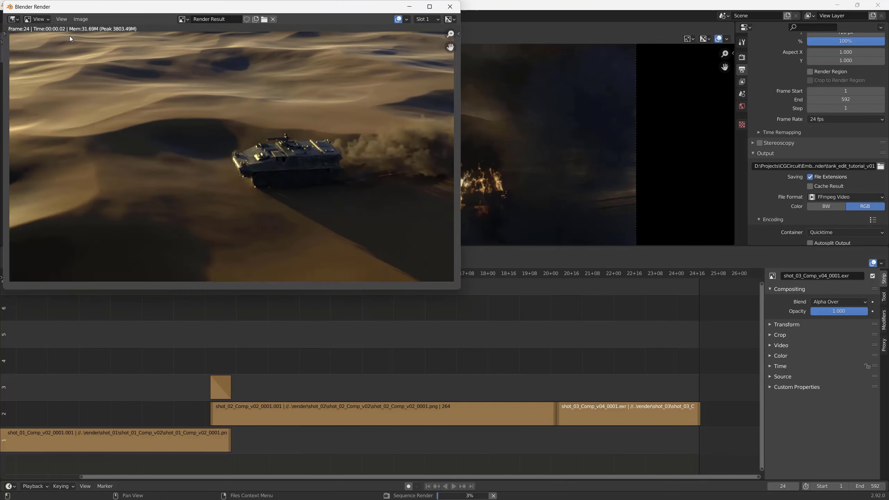